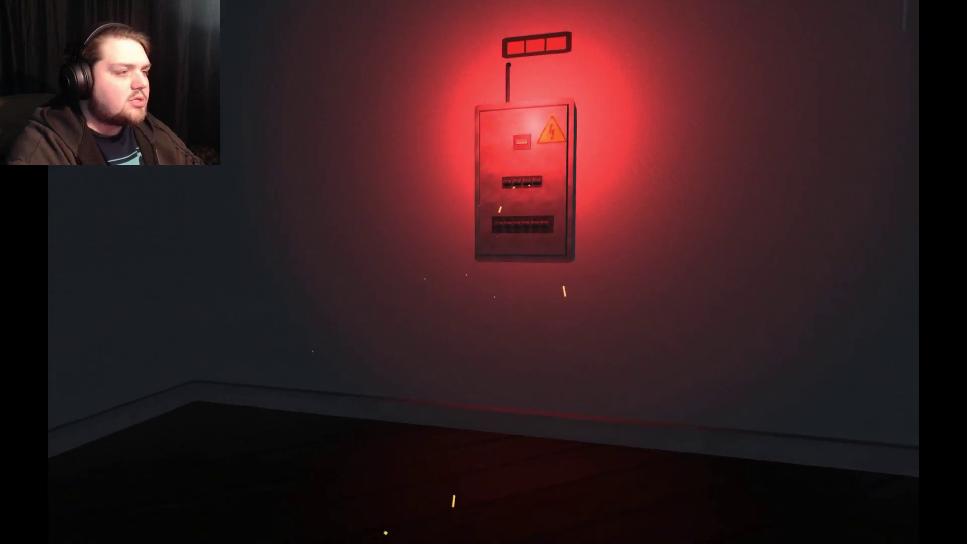
{"action": "key", "text": "e"}
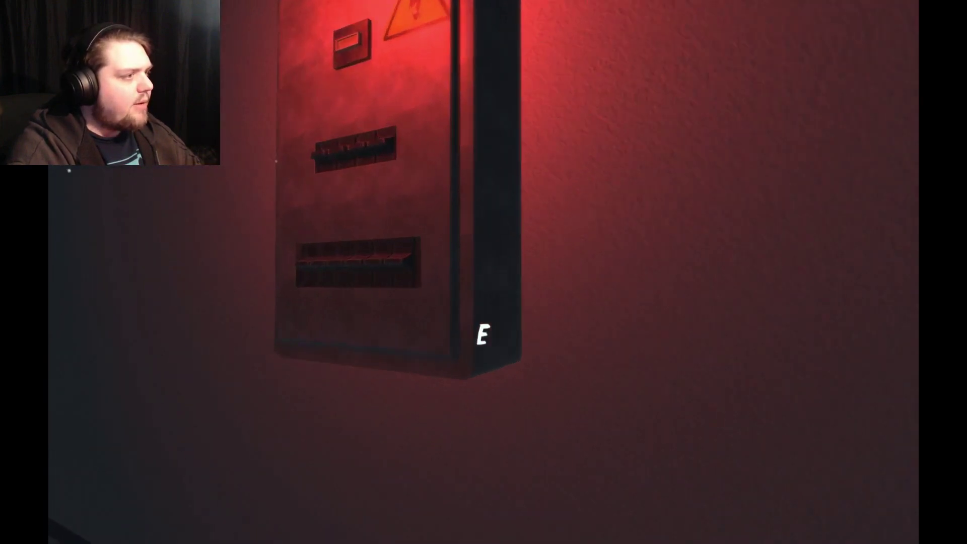
{"action": "key", "text": "e"}
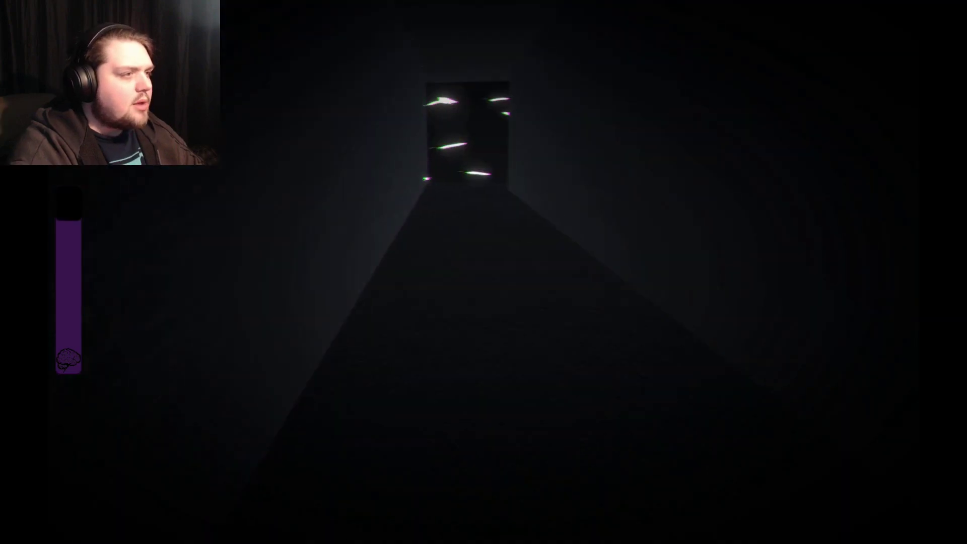